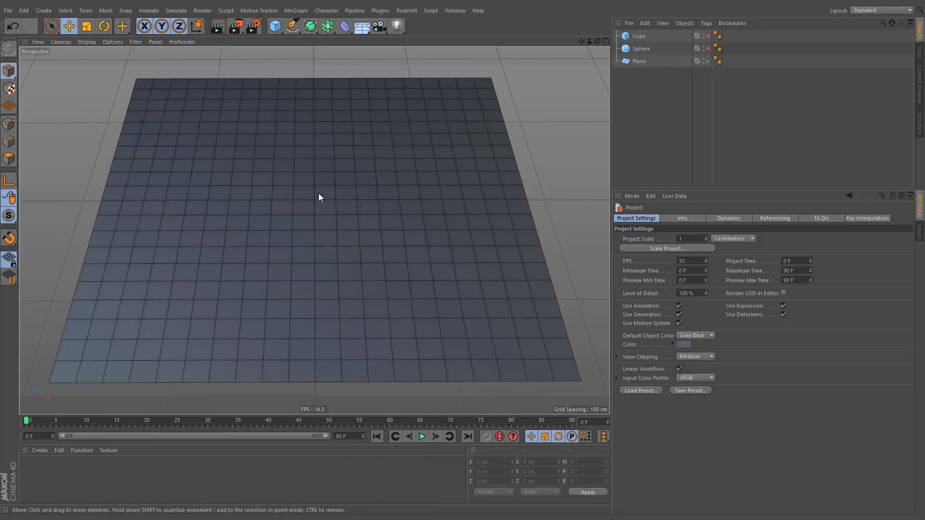
# Add a Topoformer plugin object to the scene and make it a child of the Plane.
pyautogui.click(374, 10)
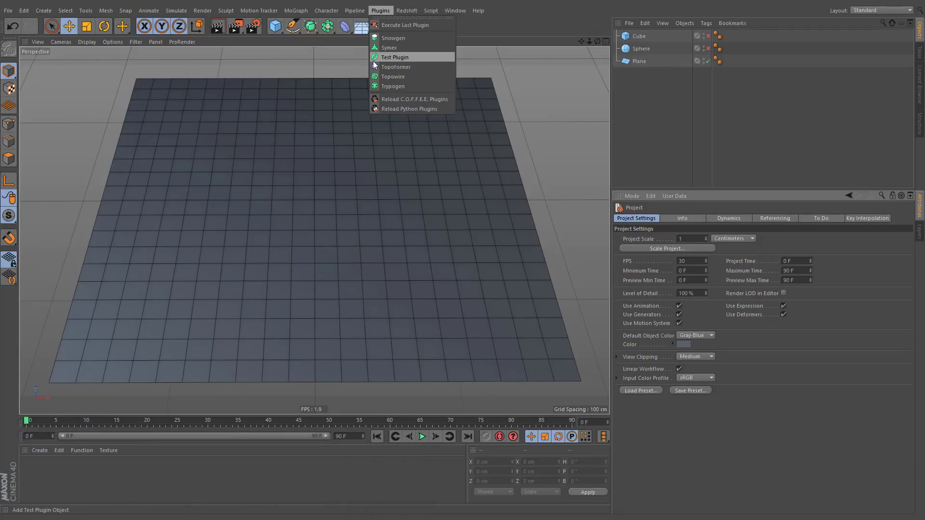
pyautogui.click(424, 67)
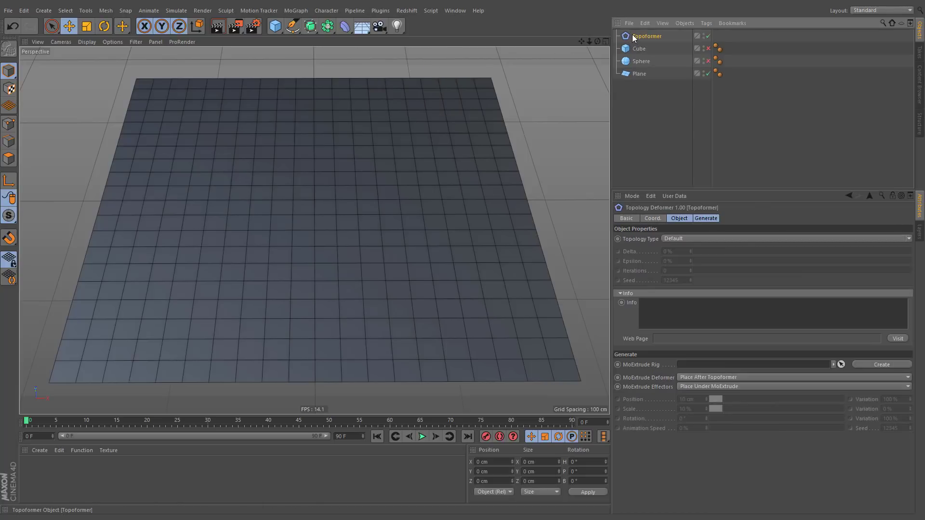
pyautogui.moveTo(632, 36); pyautogui.dragTo(631, 72)
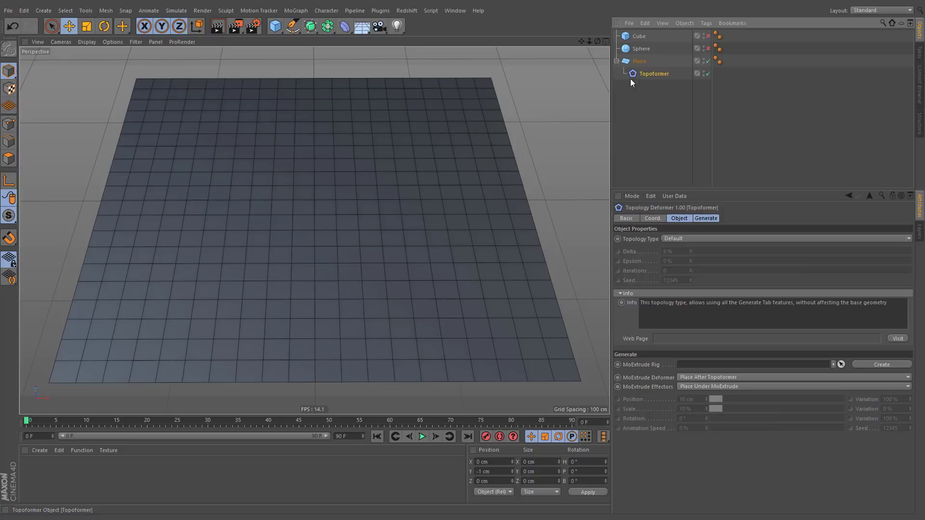
# Try the AshThorp, Beeple, Chudders, CornDammrich and PolygonSandwich topology types on the Topoformer in turn.
pyautogui.click(636, 242)
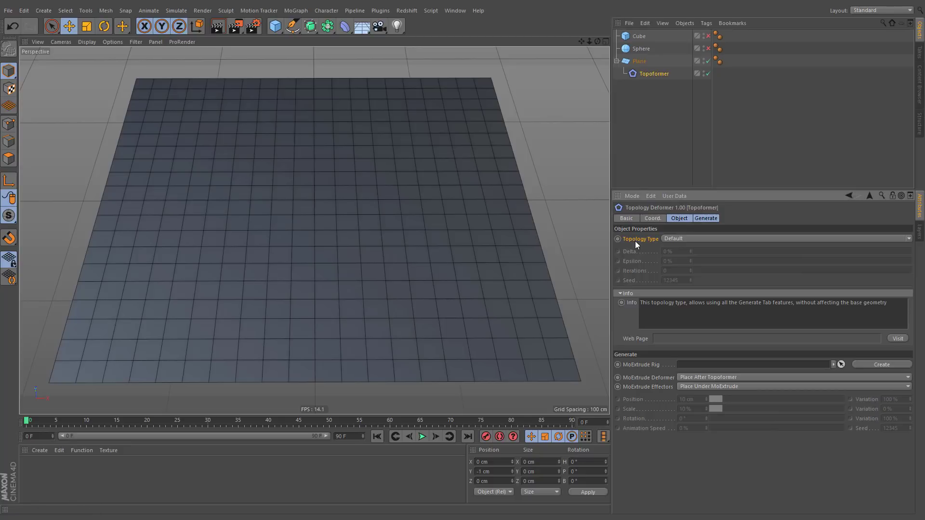
pyautogui.click(909, 239)
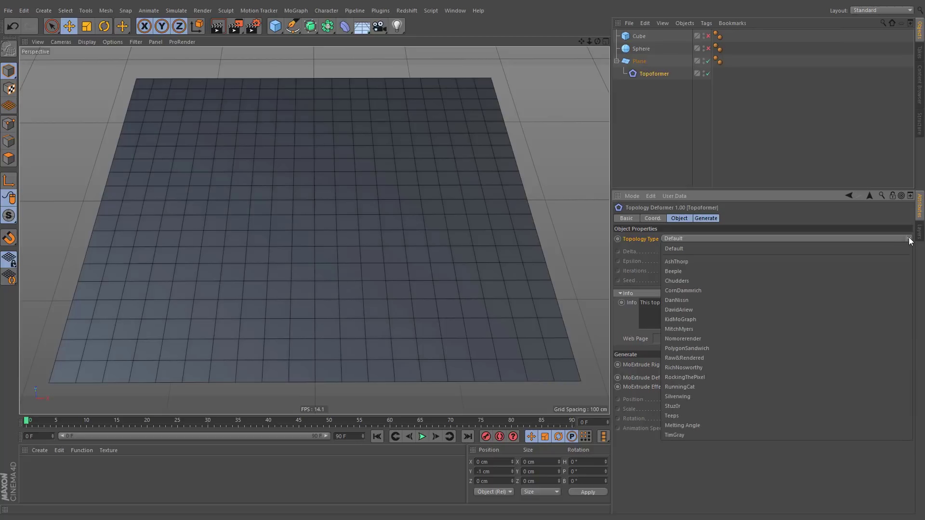
pyautogui.click(905, 261)
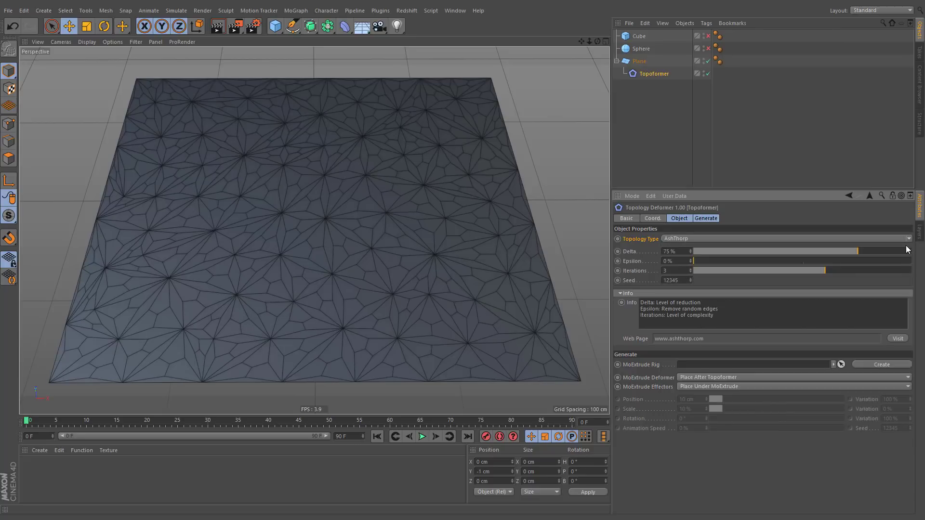
pyautogui.click(908, 240)
pyautogui.click(906, 268)
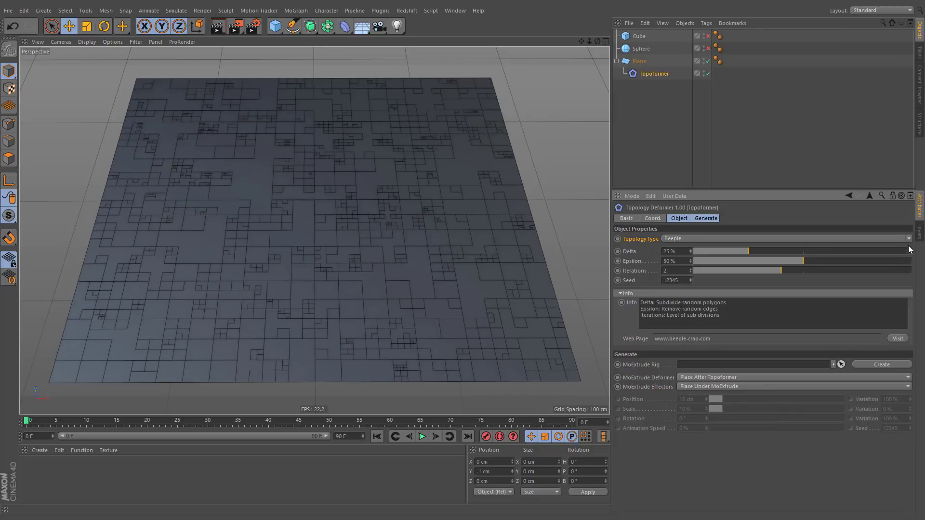
pyautogui.click(908, 240)
pyautogui.click(907, 279)
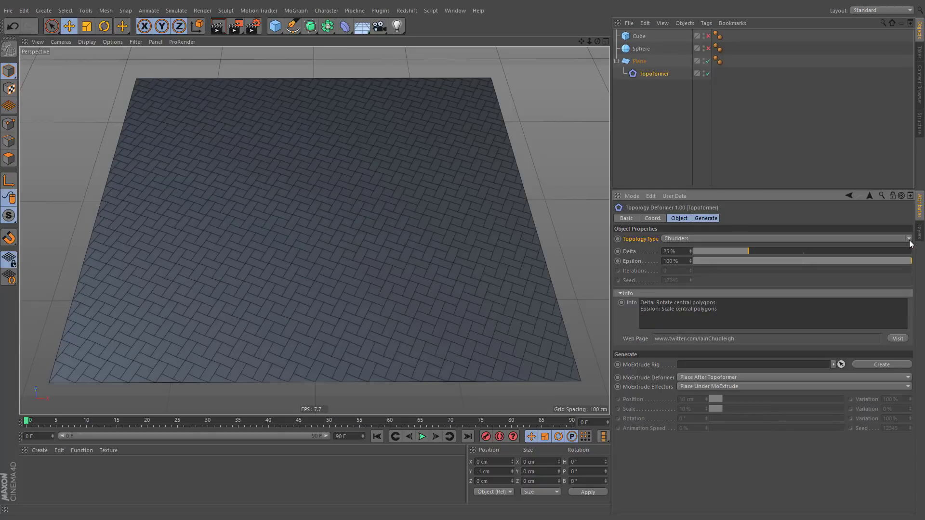
pyautogui.click(909, 240)
pyautogui.click(906, 290)
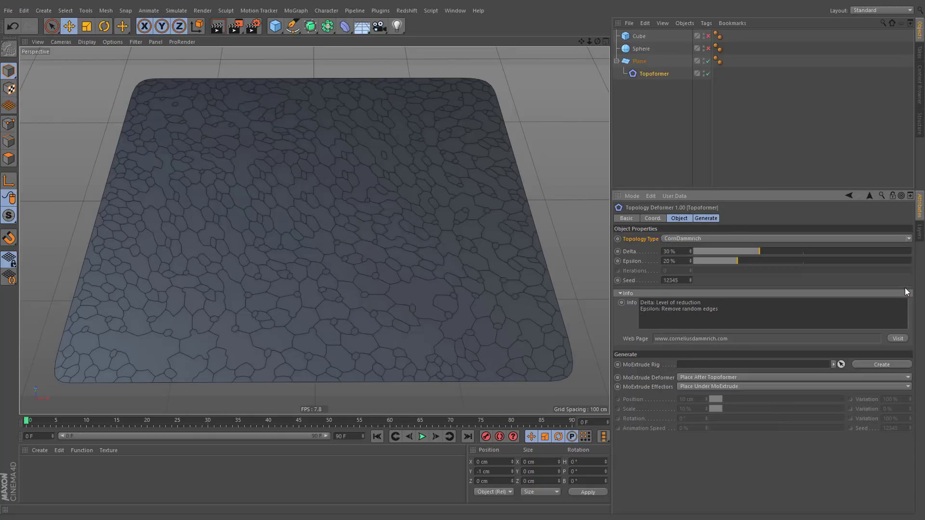
pyautogui.click(908, 240)
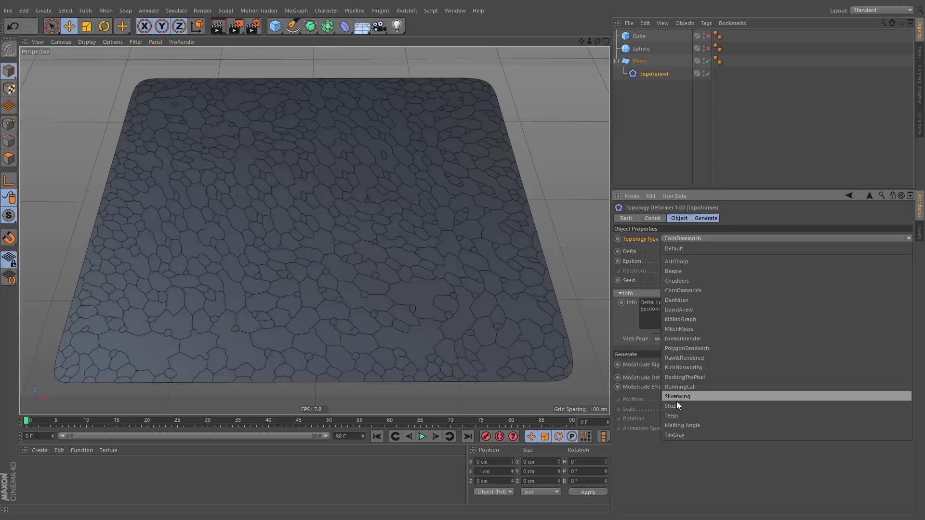
pyautogui.click(705, 348)
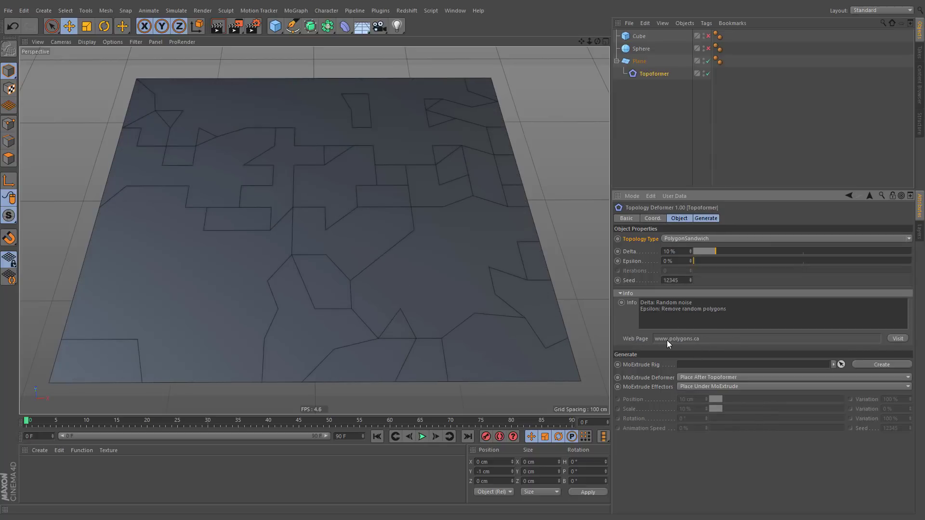
pyautogui.click(906, 339)
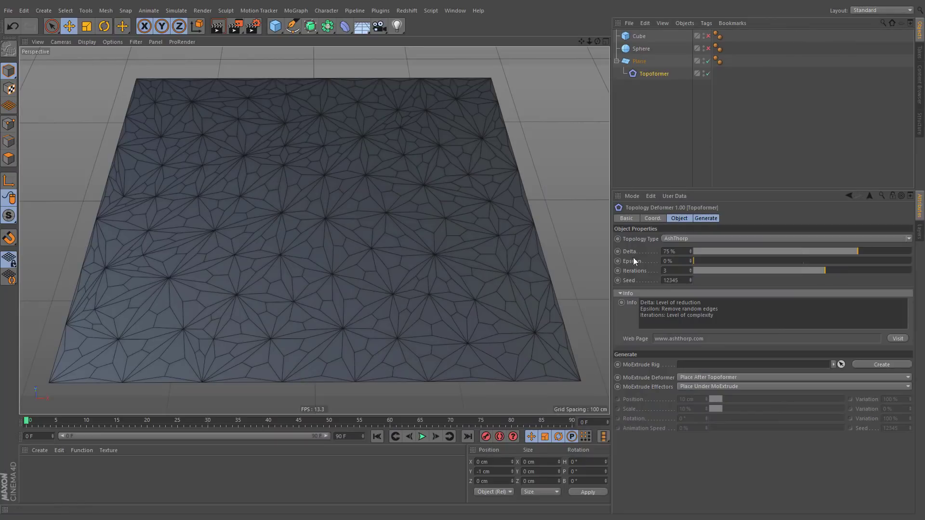
# With the AshThorp topology, set Delta to 90%, Epsilon to 90% and Iterations to 4, and vary the seed.
pyautogui.moveTo(858, 251); pyautogui.dragTo(891, 251)
pyautogui.moveTo(837, 271); pyautogui.dragTo(867, 271)
pyautogui.moveTo(724, 262); pyautogui.dragTo(890, 258)
pyautogui.click(690, 279)
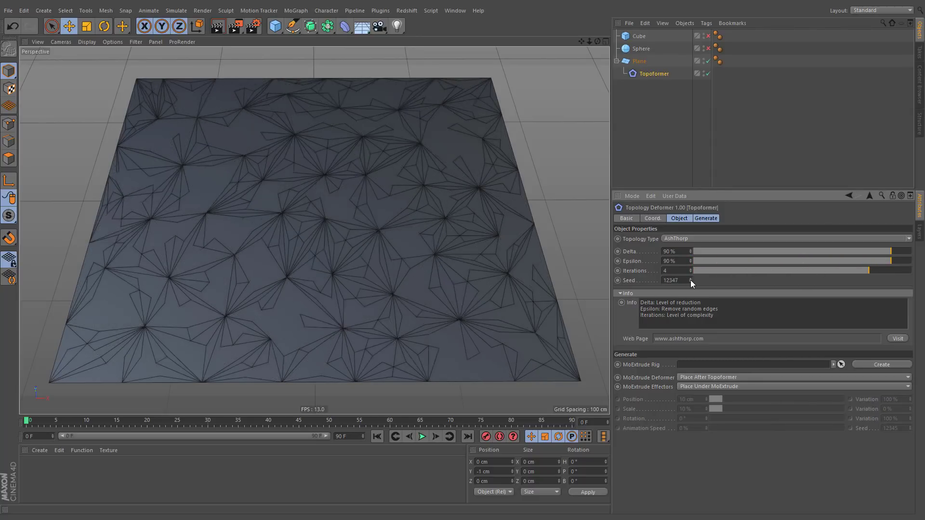
pyautogui.click(690, 279)
pyautogui.click(690, 278)
# Switch the topology type to Beeple with Epsilon at 100% and Delta at 69%.
pyautogui.click(910, 239)
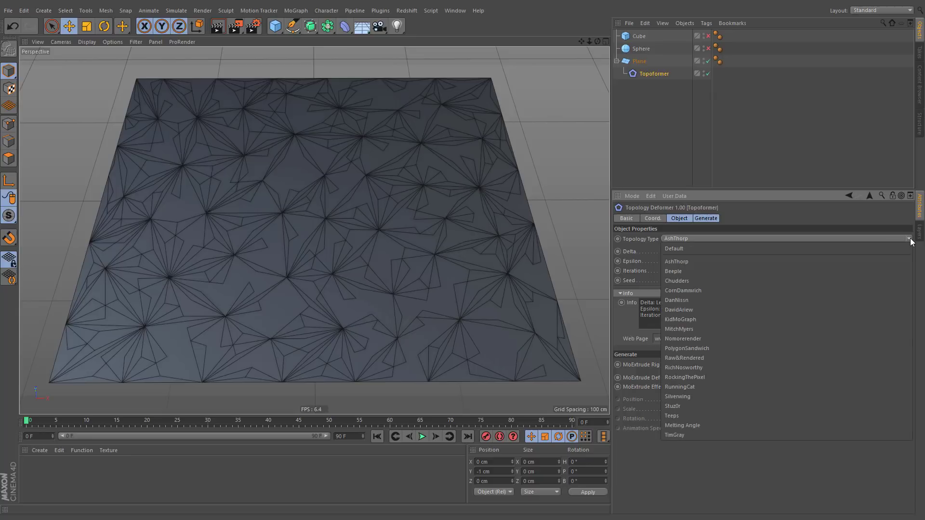
pyautogui.click(770, 272)
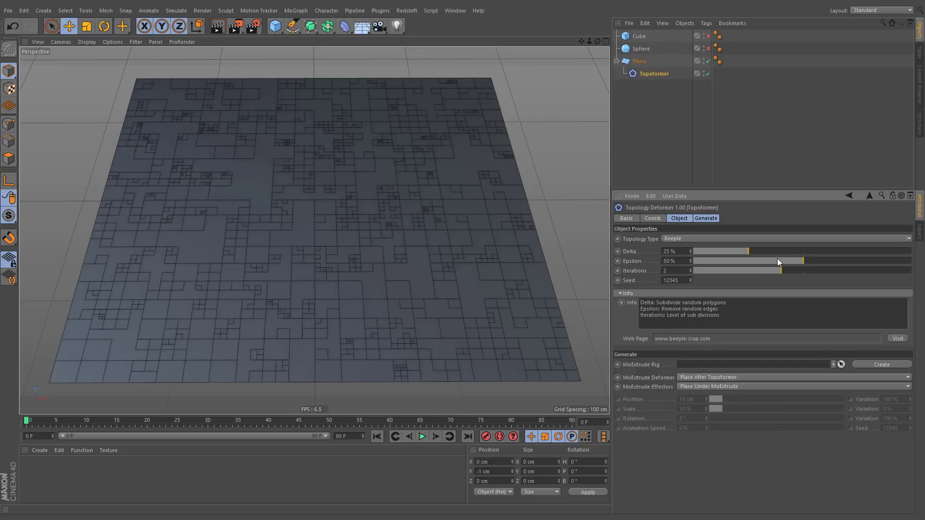
pyautogui.moveTo(803, 260); pyautogui.dragTo(912, 261)
pyautogui.moveTo(748, 251); pyautogui.dragTo(845, 251)
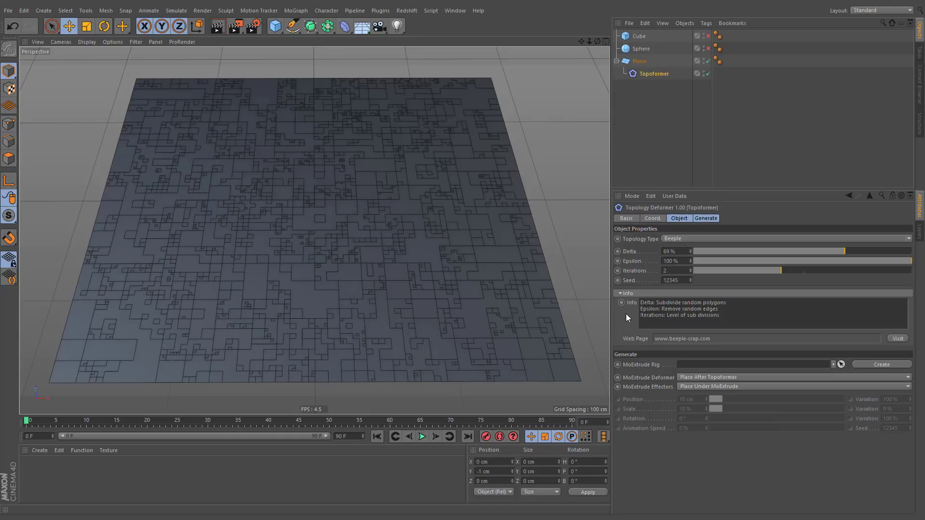
# Set both Delta and Epsilon of the Beeple topology to 20%.
pyautogui.doubleClick(674, 251)
pyautogui.write('20')
pyautogui.press('Return')
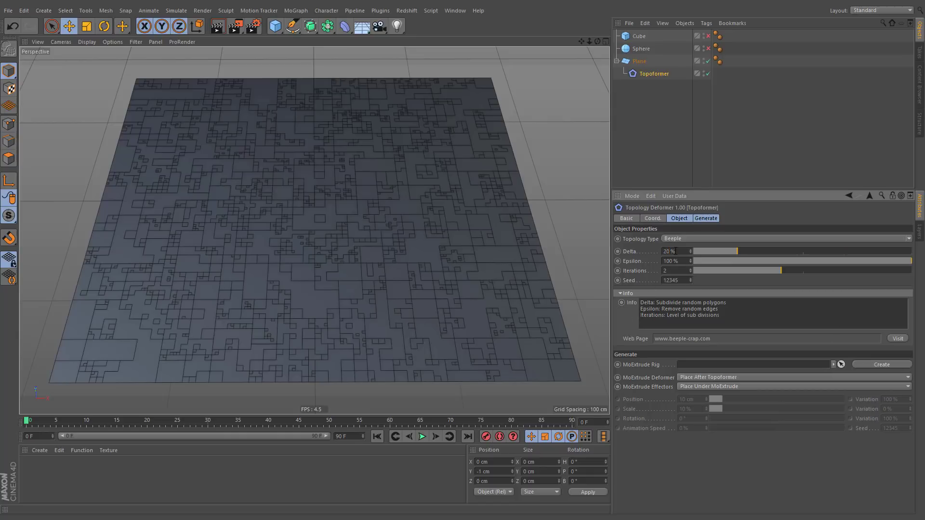
pyautogui.press('Return')
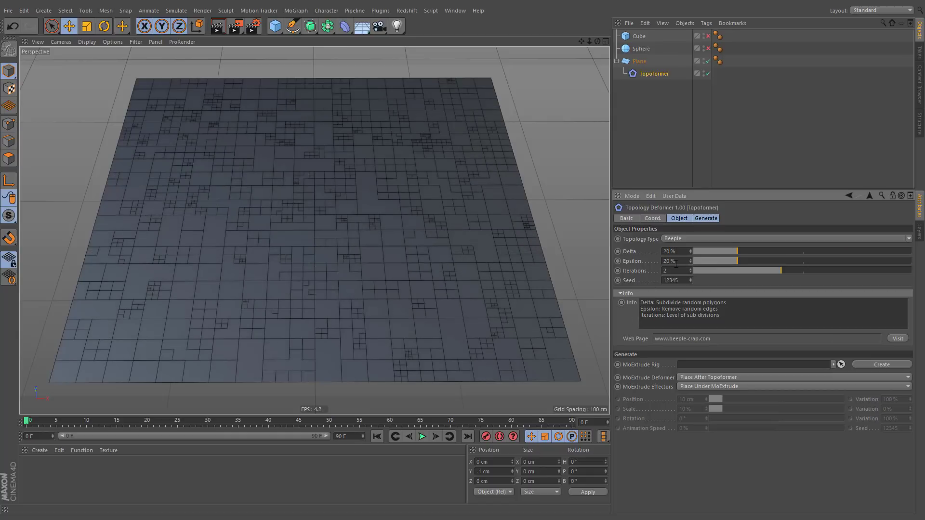
# Switch the topology type to CornDammrich with Delta at 92% and Epsilon at 50%.
pyautogui.click(895, 236)
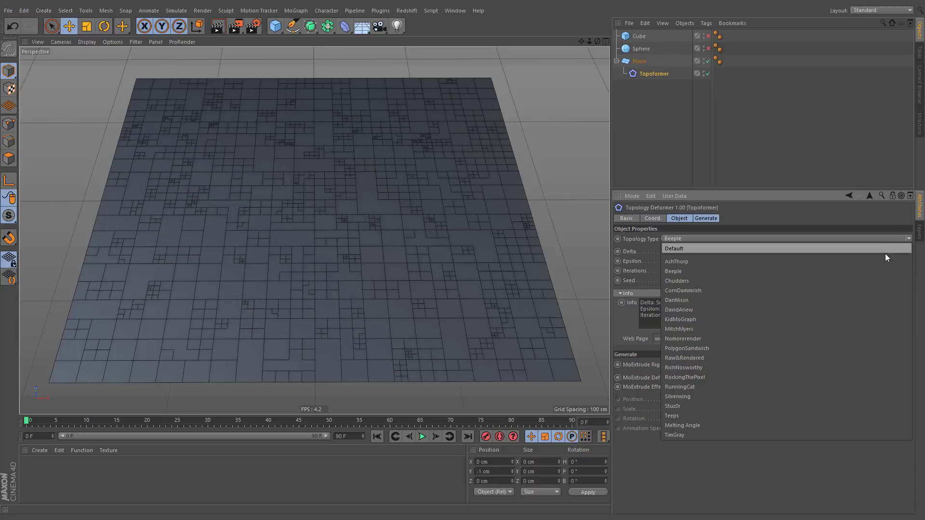
pyautogui.click(855, 294)
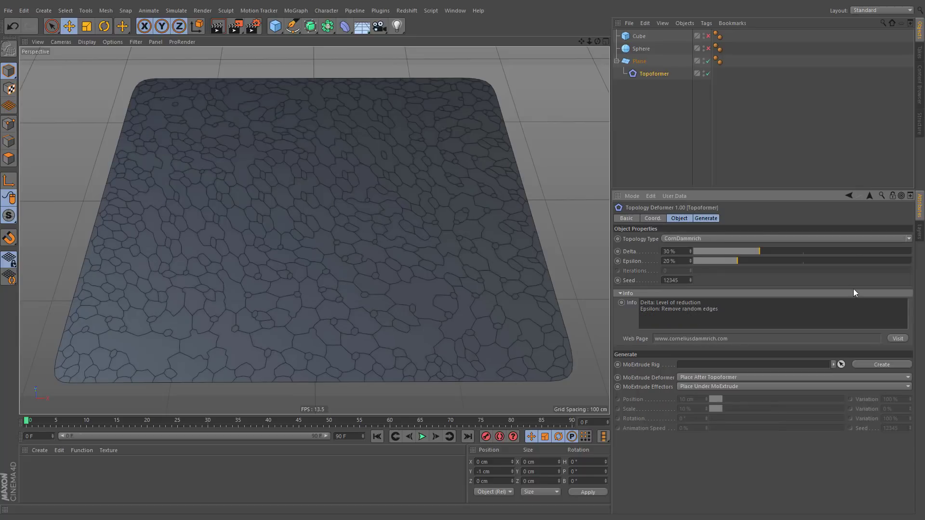
pyautogui.moveTo(841, 251); pyautogui.dragTo(895, 252)
pyautogui.moveTo(737, 261); pyautogui.dragTo(803, 265)
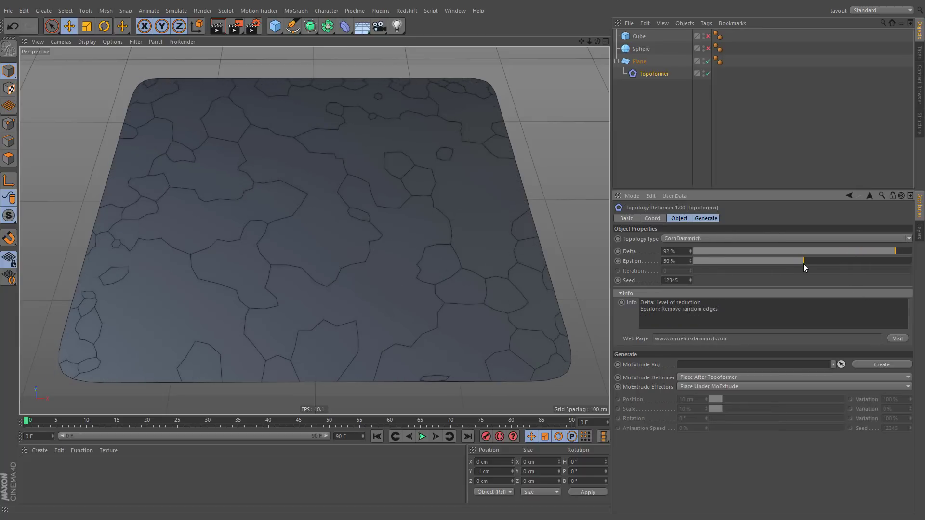
# Switch the topology type to DavidAriew with Delta at 0% and Epsilon at 51%.
pyautogui.click(909, 239)
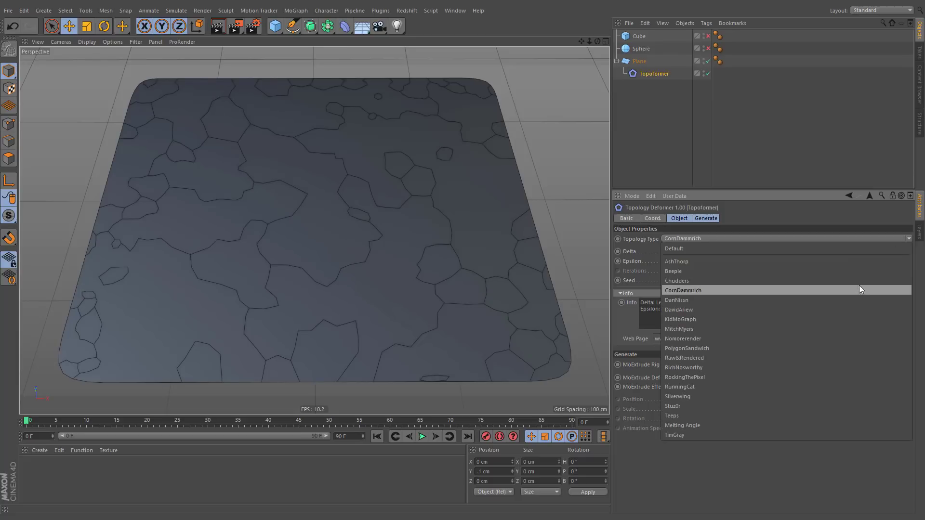
pyautogui.click(851, 308)
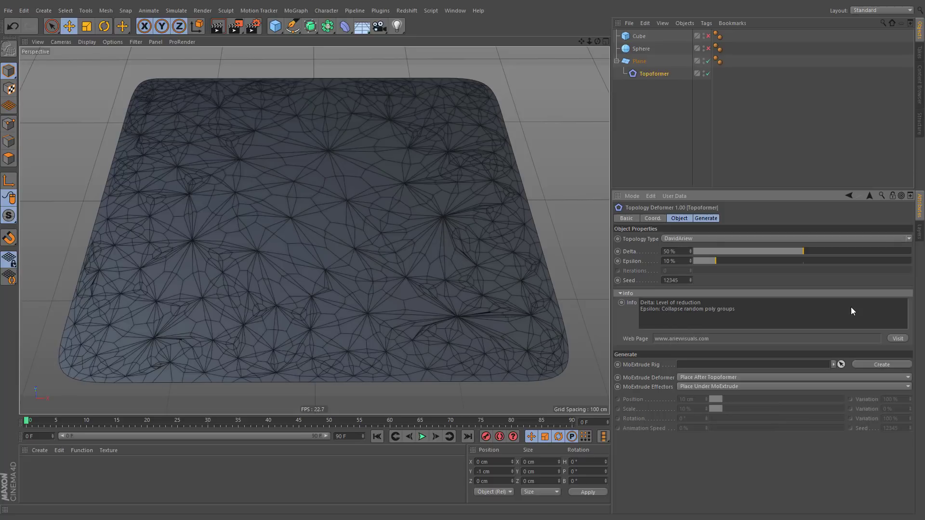
pyautogui.moveTo(808, 251)
pyautogui.mouseDown()
pyautogui.moveTo(695, 254)
pyautogui.moveTo(806, 260)
pyautogui.mouseUp()
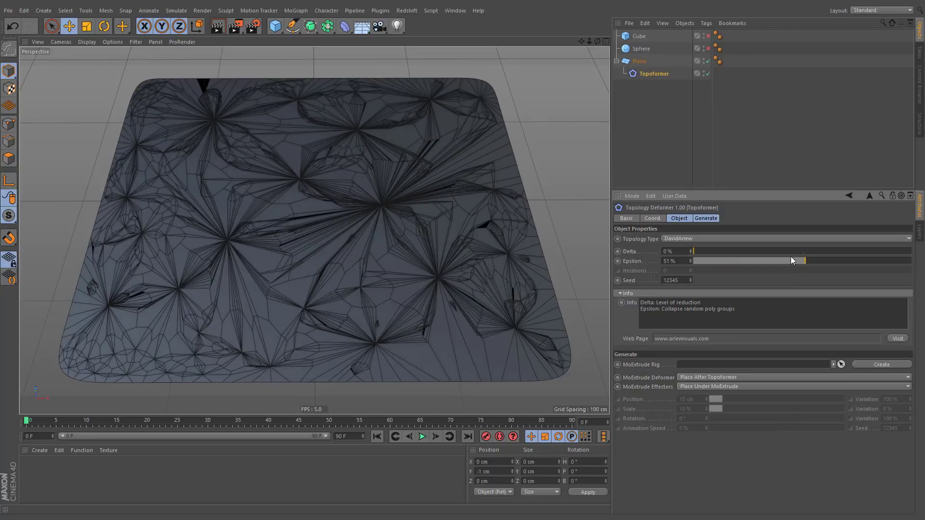
# Lower the DavidAriew topology's Epsilon to its minimum and raise its Delta to the maximum.
pyautogui.click(722, 238)
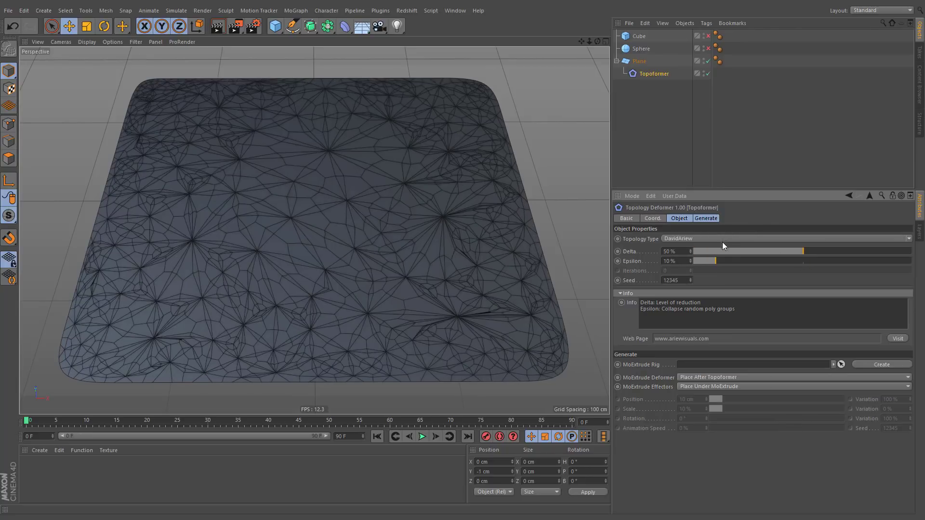
pyautogui.moveTo(716, 263); pyautogui.dragTo(692, 262)
pyautogui.moveTo(803, 251); pyautogui.dragTo(918, 254)
# Set the Topoformer's topology type to RunningCat and play the scene animation.
pyautogui.click(907, 239)
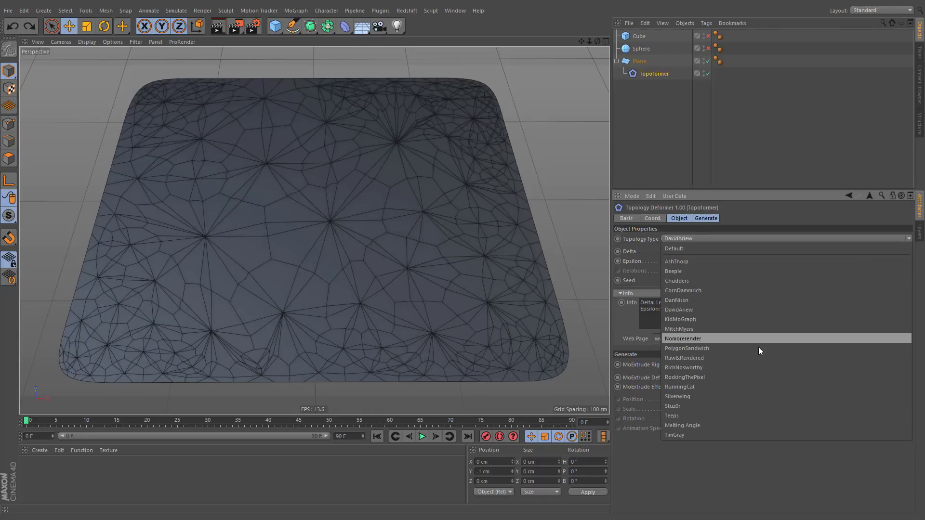
pyautogui.click(738, 384)
pyautogui.press('F8')
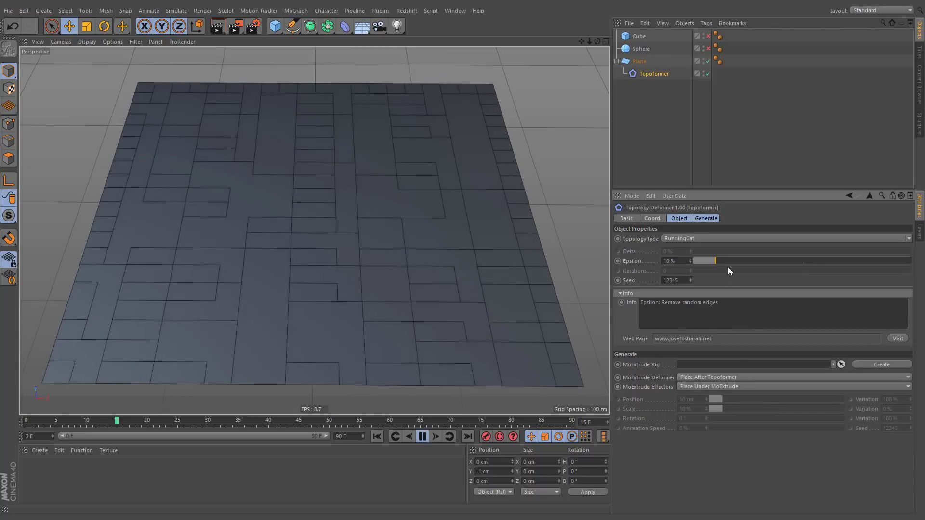
# Enable the Sphere and the Cube so both show alongside the plane.
pyautogui.click(709, 49)
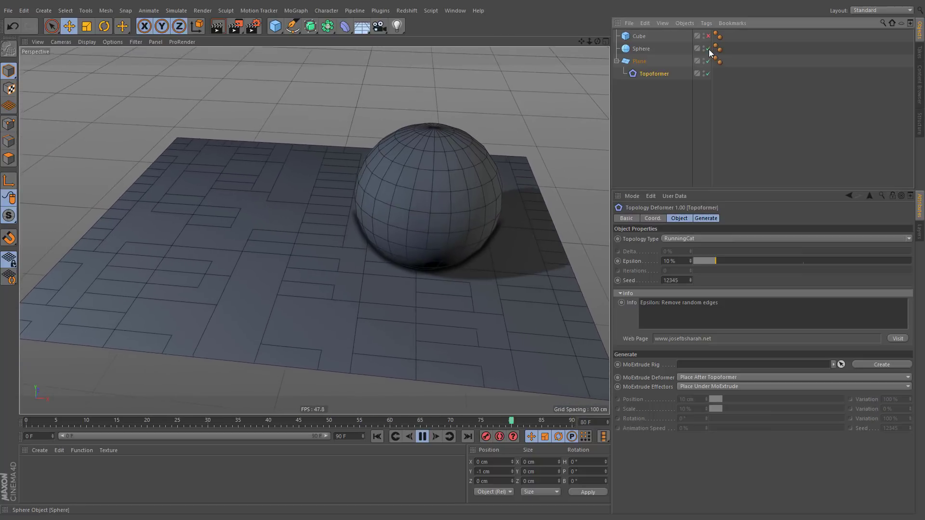
pyautogui.click(708, 36)
# Take the Topoformer out of the Plane, group the Cube, Sphere and Plane under a null, and place the Topoformer inside that group.
pyautogui.moveTo(654, 74); pyautogui.dragTo(652, 92)
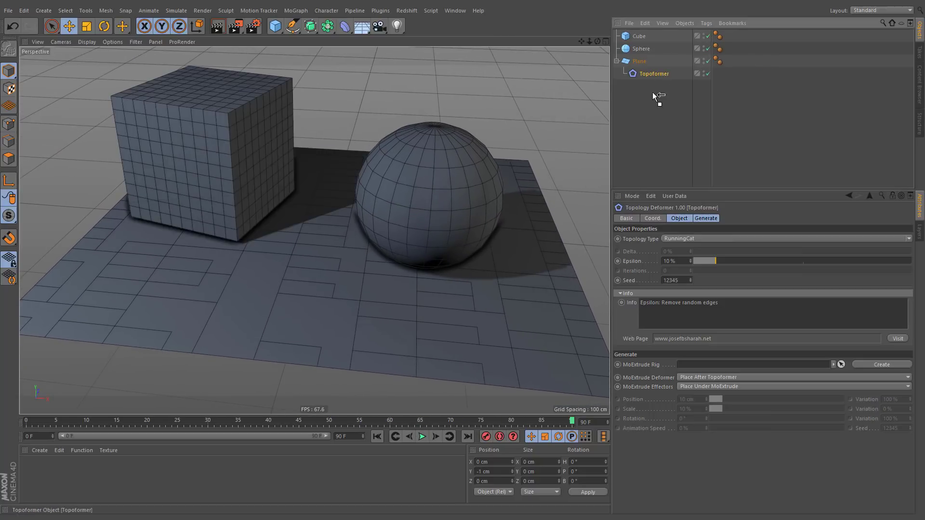
pyautogui.click(641, 61)
pyautogui.rightClick(639, 38)
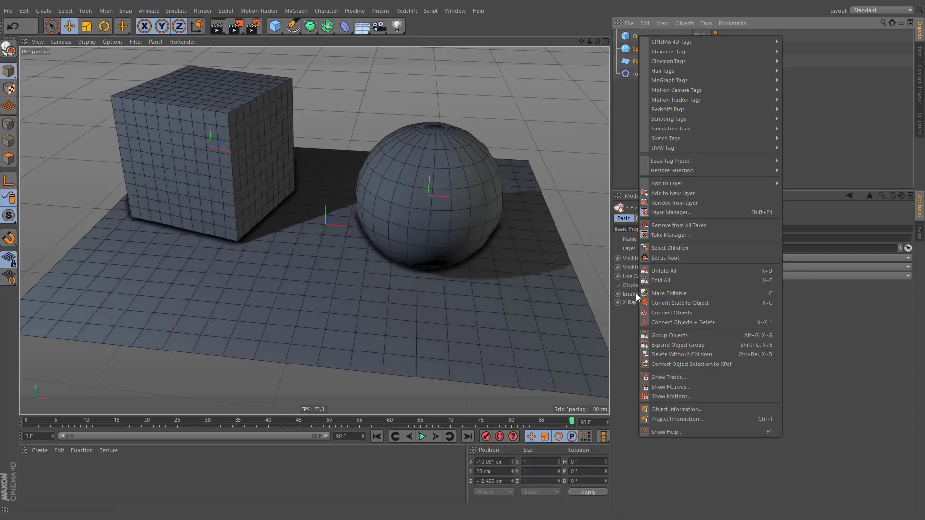
pyautogui.click(642, 335)
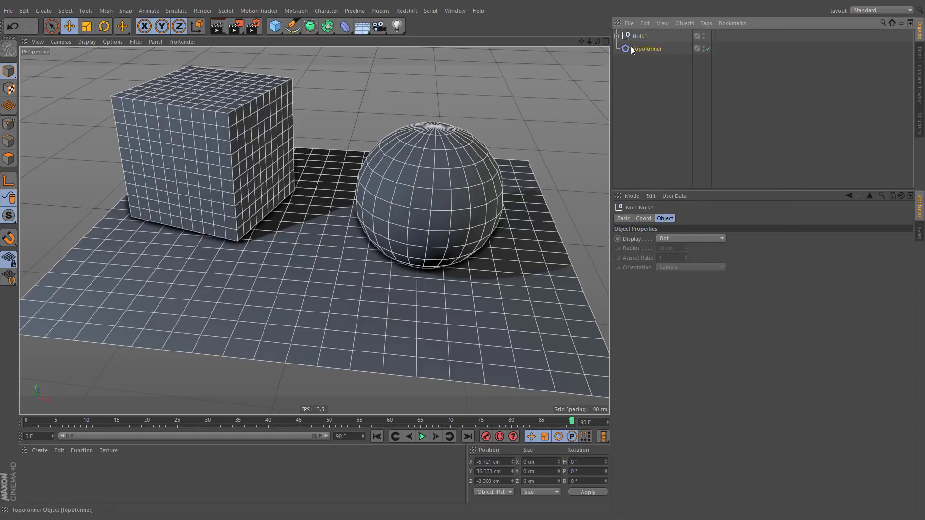
pyautogui.moveTo(631, 46); pyautogui.dragTo(634, 36)
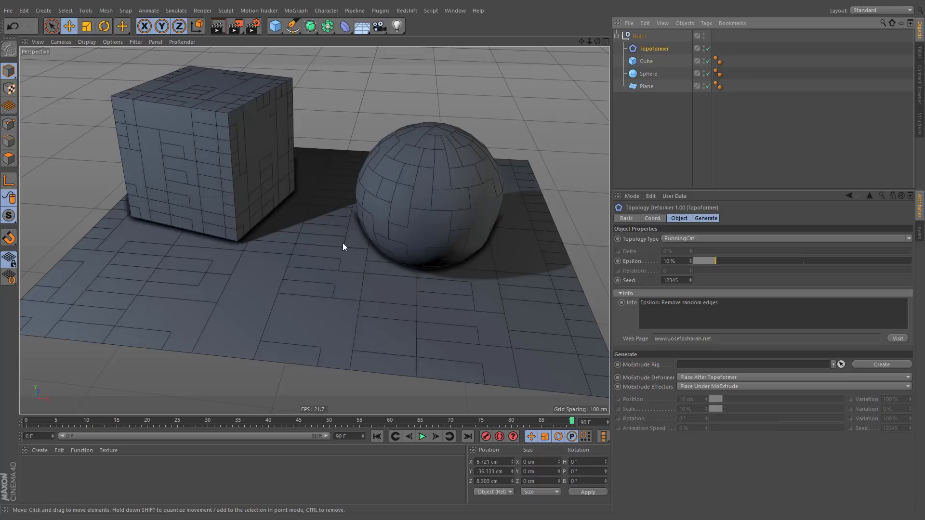
# Generate a MoExtrude rig from the Topoformer and inspect the MoExtrude deformer with its Extrude and Scale effectors.
pyautogui.click(895, 367)
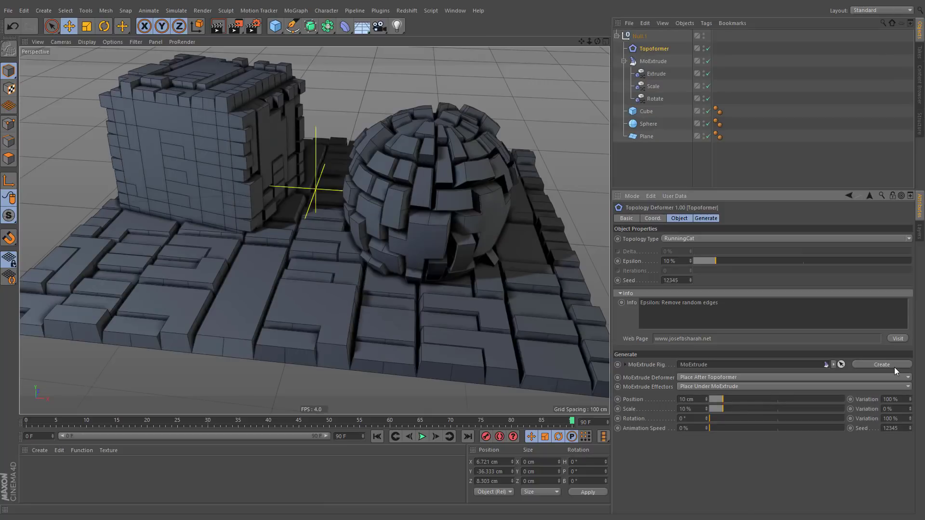
pyautogui.click(652, 61)
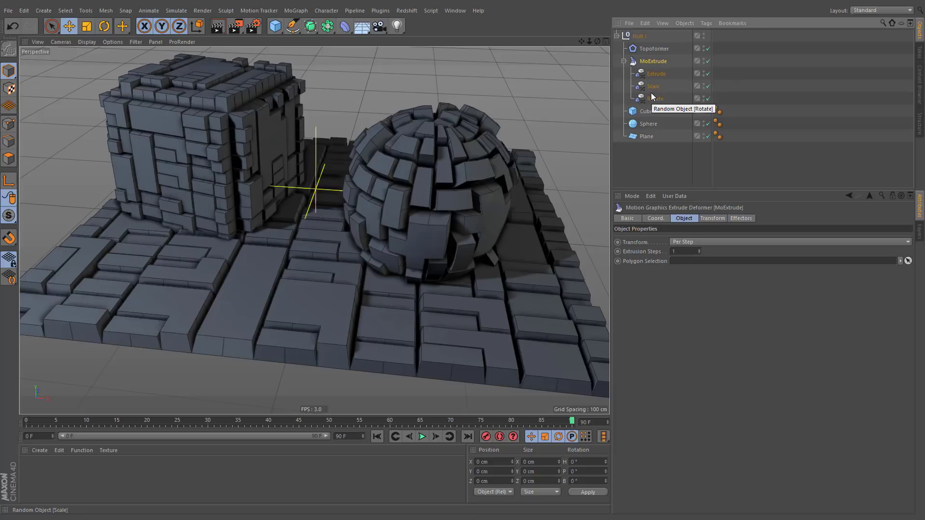
pyautogui.click(659, 75)
pyautogui.click(660, 86)
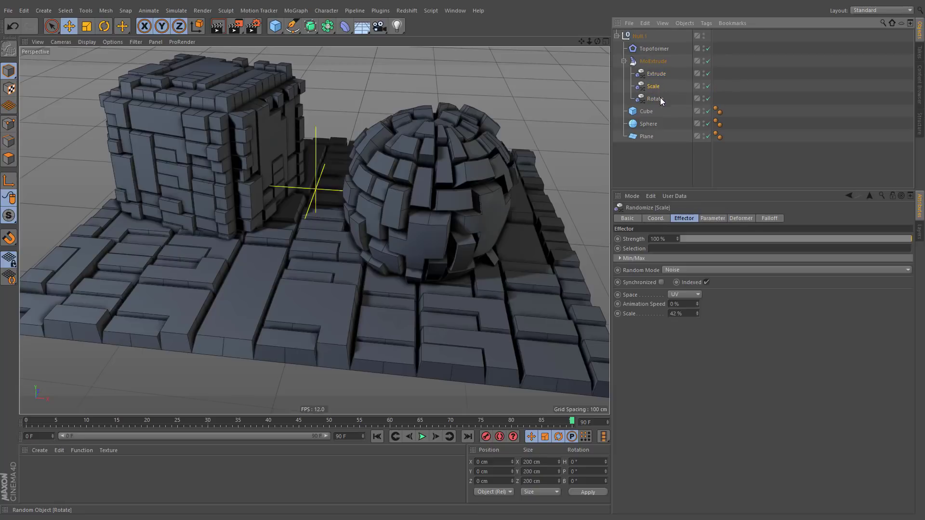
# View the Rotate effector, and set the Topoformer's MoExtrude Effectors option to Place Under MoExtrude.
pyautogui.click(660, 99)
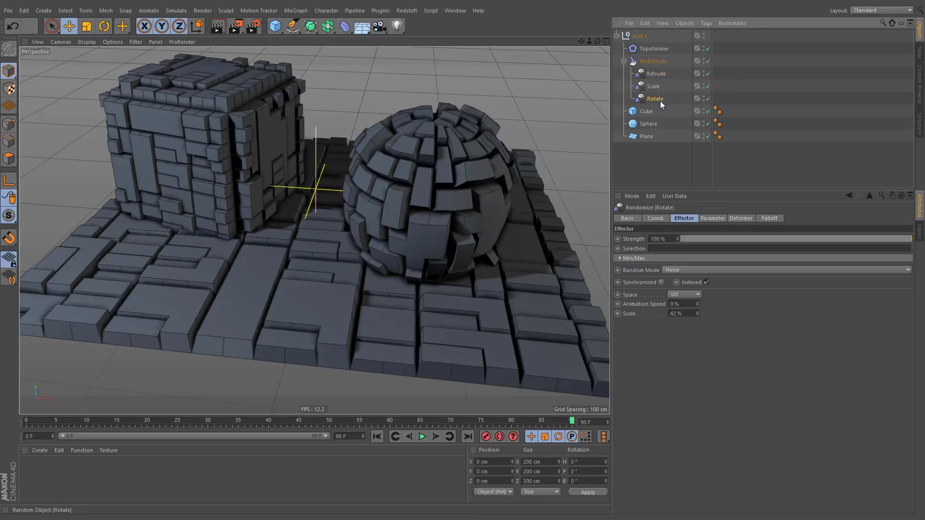
pyautogui.click(657, 49)
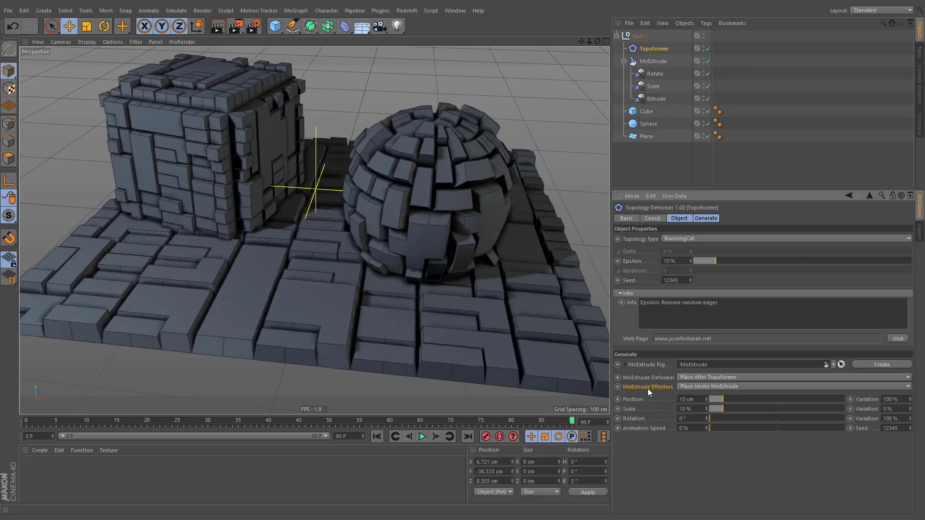
pyautogui.click(739, 389)
pyautogui.click(737, 403)
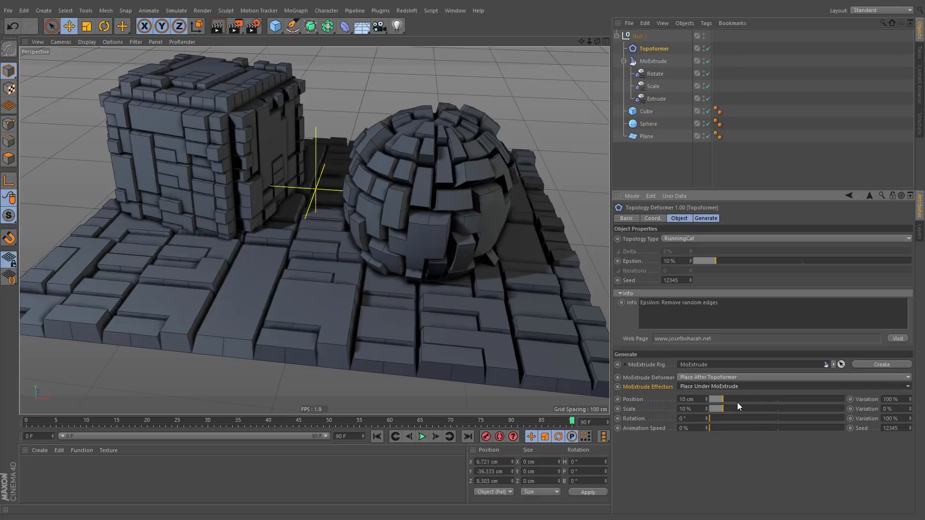
# Check the MoExtrude's effectors list and try to move the Rotate, Scale and Extrude effectors out of the MoExtrude.
pyautogui.click(654, 61)
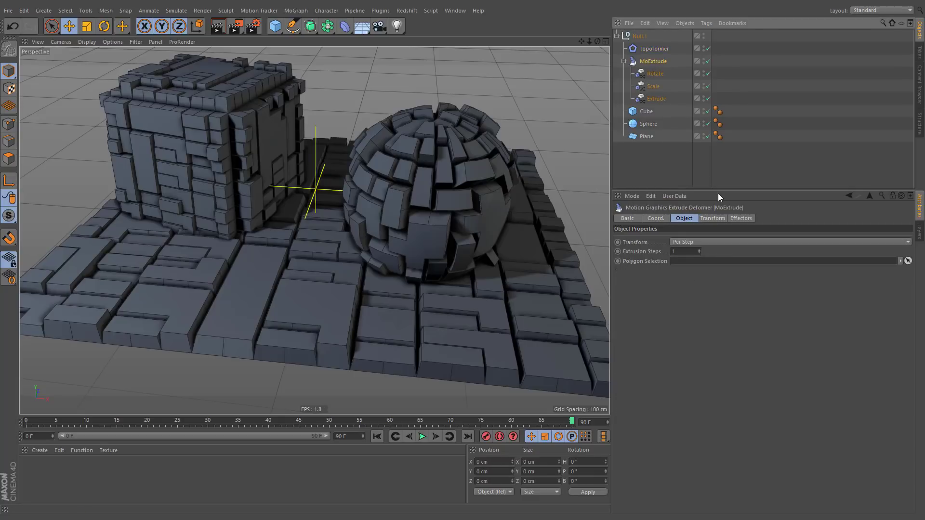
pyautogui.click(741, 218)
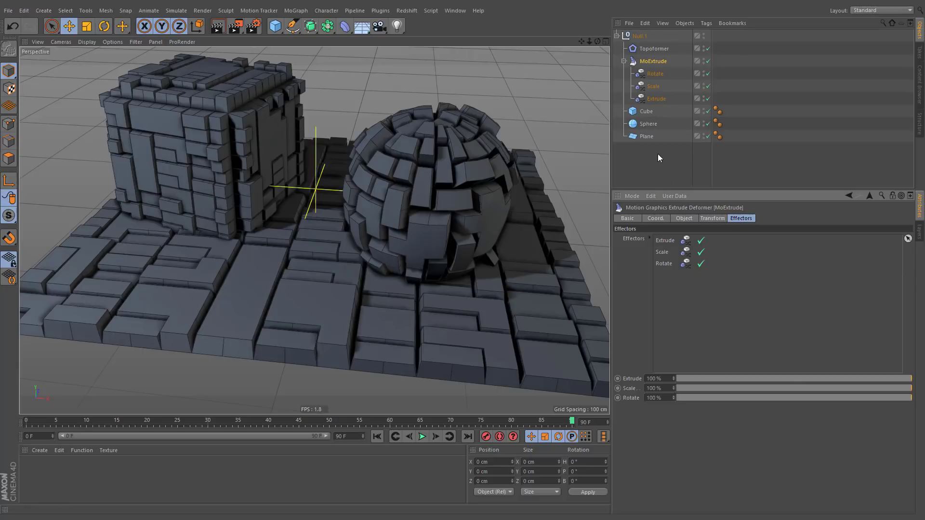
pyautogui.click(655, 74)
pyautogui.keyDown('shift'); pyautogui.click(646, 98); pyautogui.keyUp('shift')
pyautogui.moveTo(646, 98); pyautogui.dragTo(646, 116)
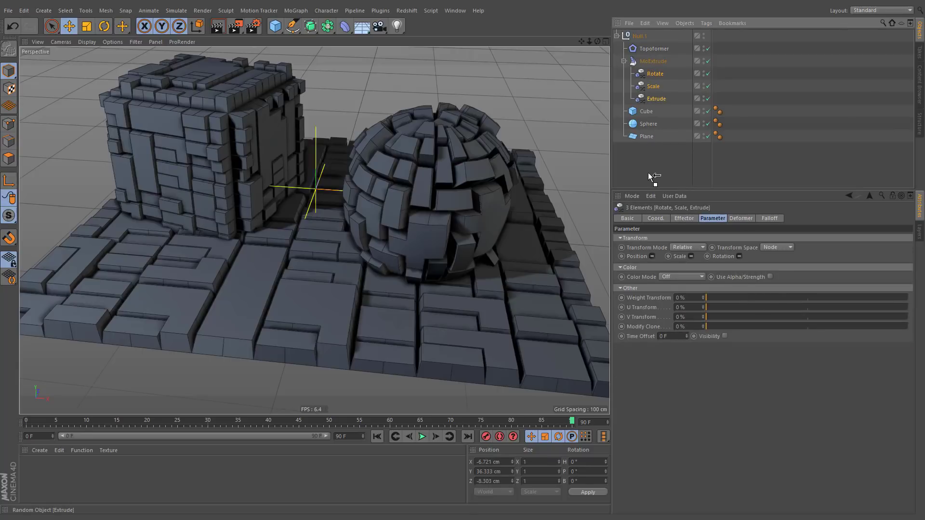
pyautogui.moveTo(649, 173); pyautogui.dragTo(649, 172)
# Set the Topoformer's rig position to 9 cm, scale to 50%, rotation to 30° and animation speed to 50%, and preview the animation.
pyautogui.click(655, 49)
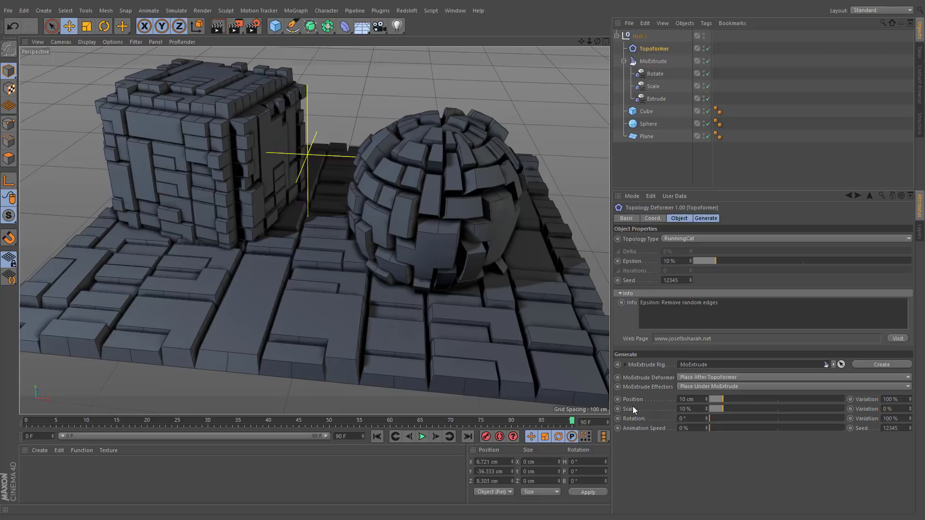
pyautogui.moveTo(726, 398); pyautogui.dragTo(777, 409)
pyautogui.moveTo(712, 418); pyautogui.dragTo(868, 418)
pyautogui.moveTo(710, 428); pyautogui.dragTo(778, 427)
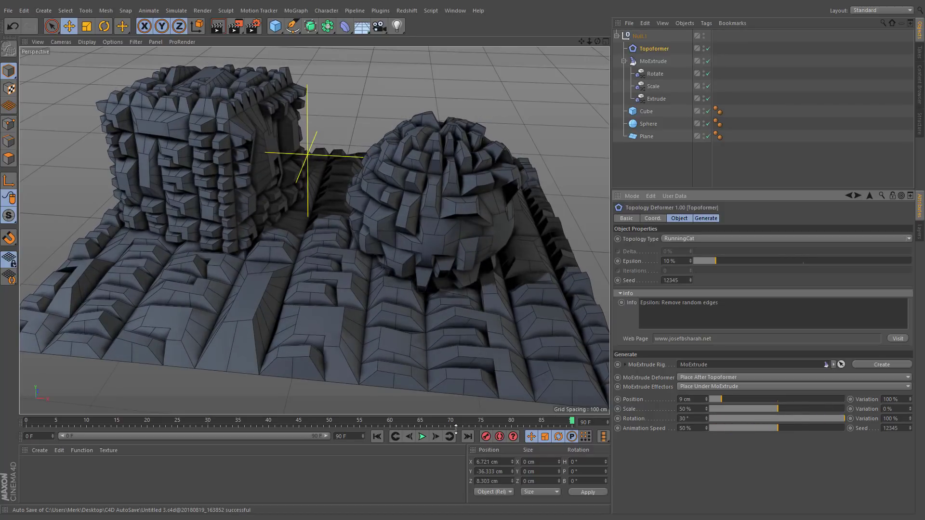
pyautogui.click(423, 438)
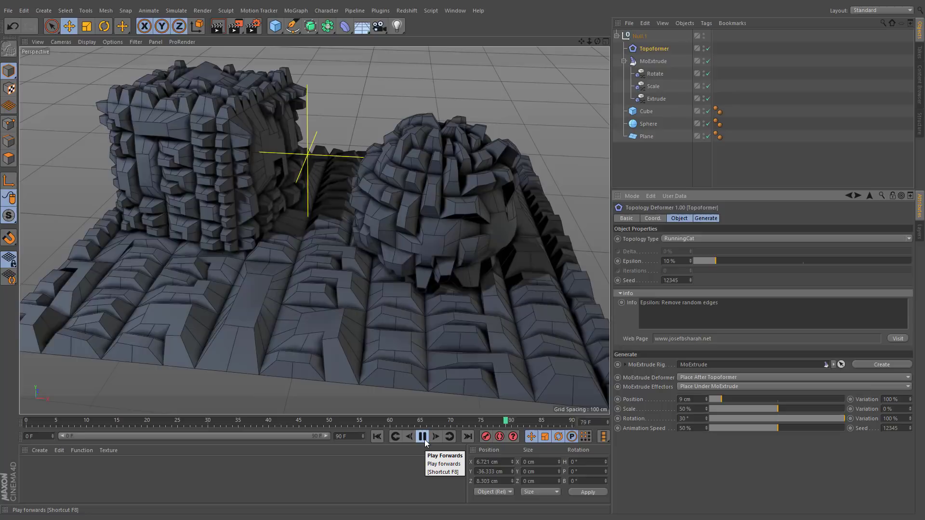
pyautogui.click(423, 437)
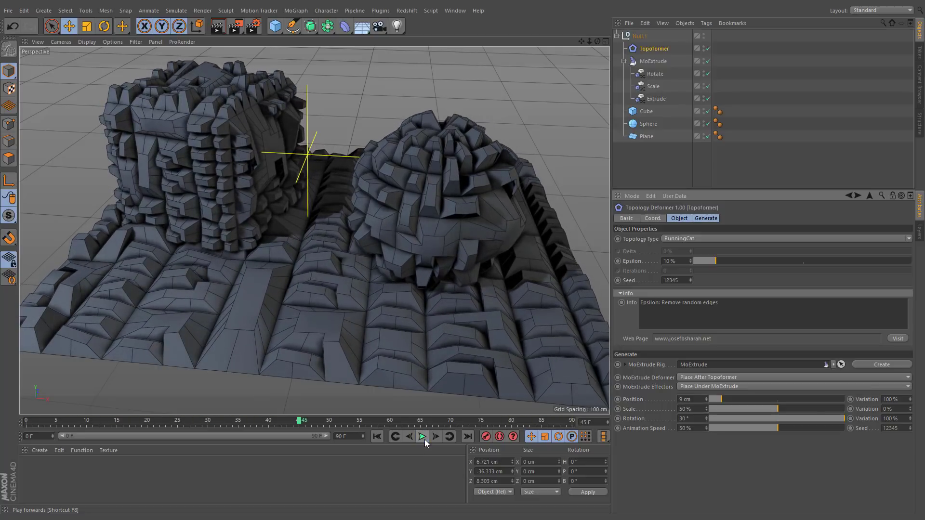
# Set MoExtrude Effectors to User Defined and move the Rotate, Scale and Extrude effectors out of the null group.
pyautogui.click(706, 387)
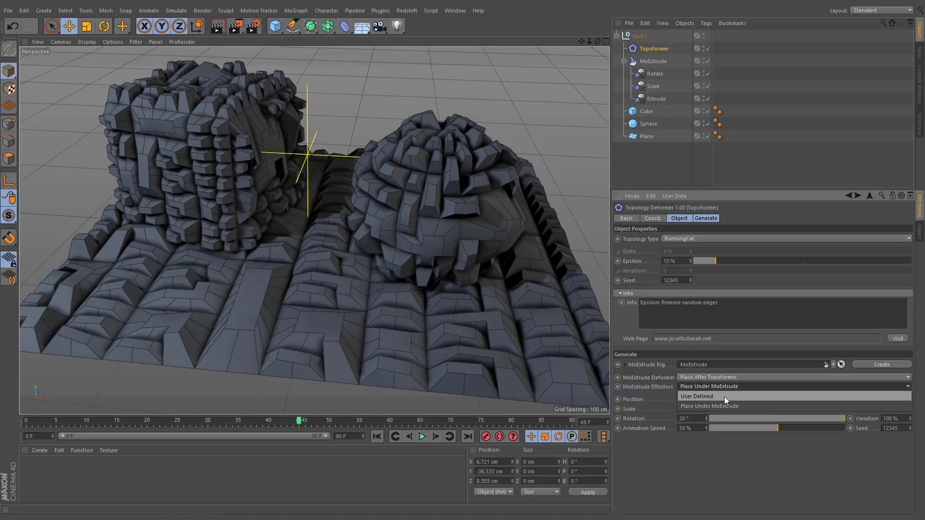
pyautogui.click(724, 397)
pyautogui.click(655, 74)
pyautogui.keyDown('shift'); pyautogui.click(656, 99); pyautogui.keyUp('shift')
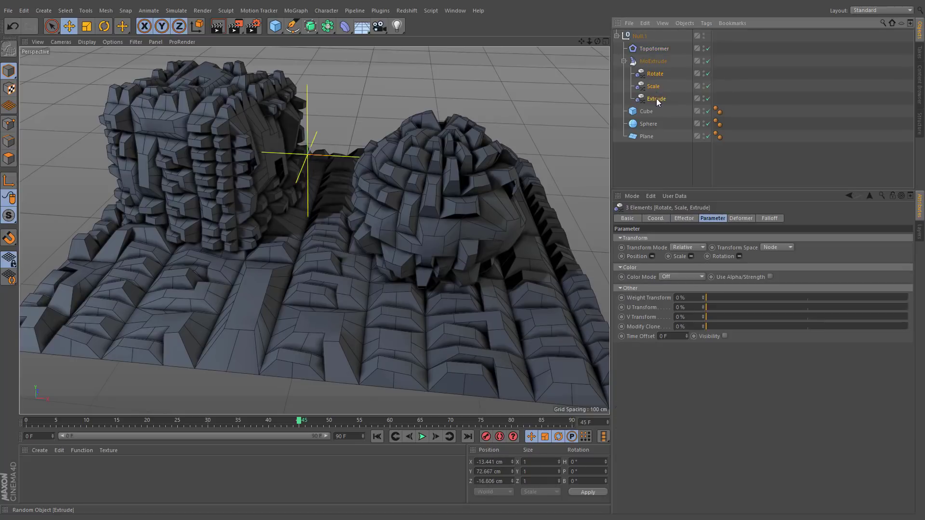
pyautogui.moveTo(659, 162); pyautogui.dragTo(652, 154)
pyautogui.click(653, 154)
pyautogui.click(654, 48)
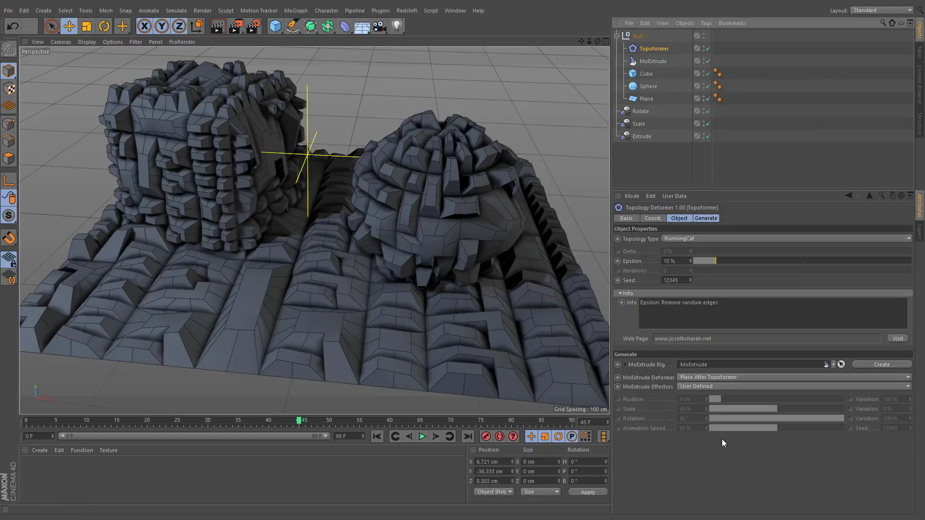
# Delete the Rotate, Scale and Extrude effectors and add a Shader effector to the MoExtrude instead.
pyautogui.moveTo(669, 178); pyautogui.dragTo(636, 113)
pyautogui.press('Delete')
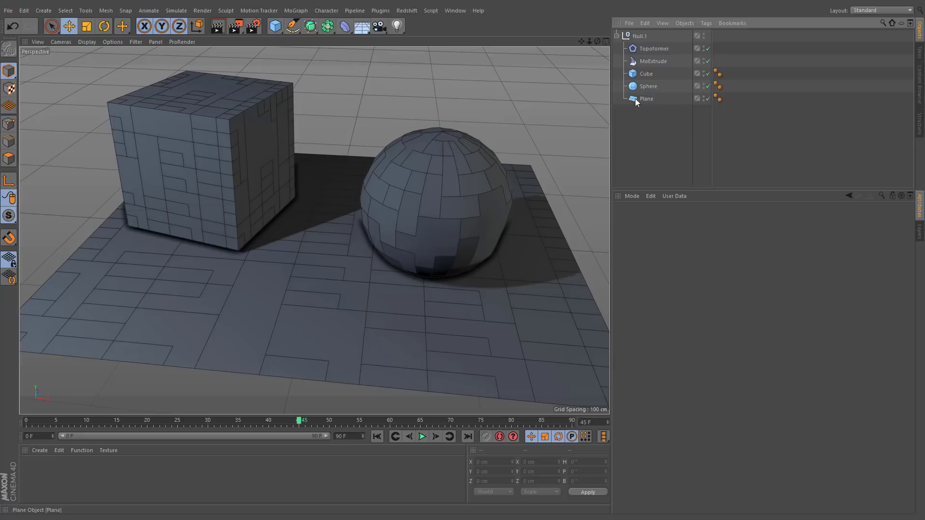
pyautogui.click(653, 61)
pyautogui.click(300, 12)
pyautogui.moveTo(301, 24)
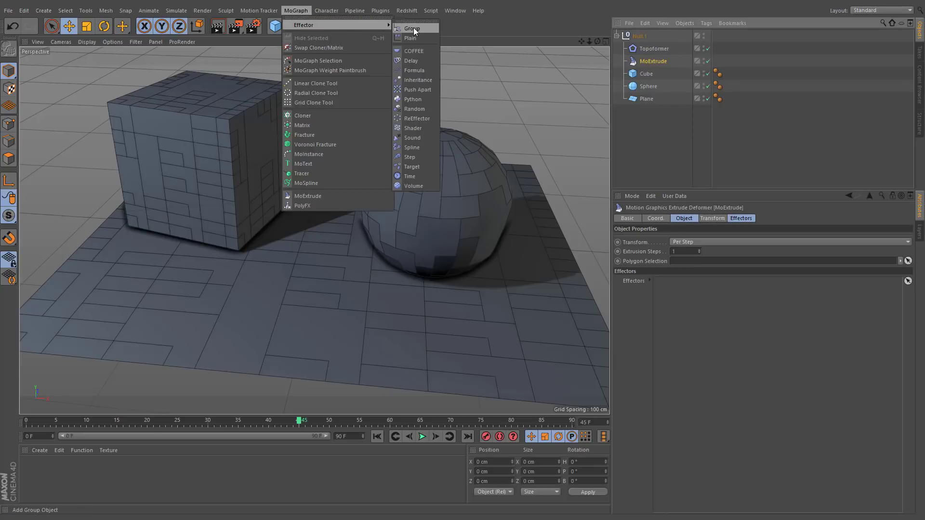
pyautogui.click(427, 128)
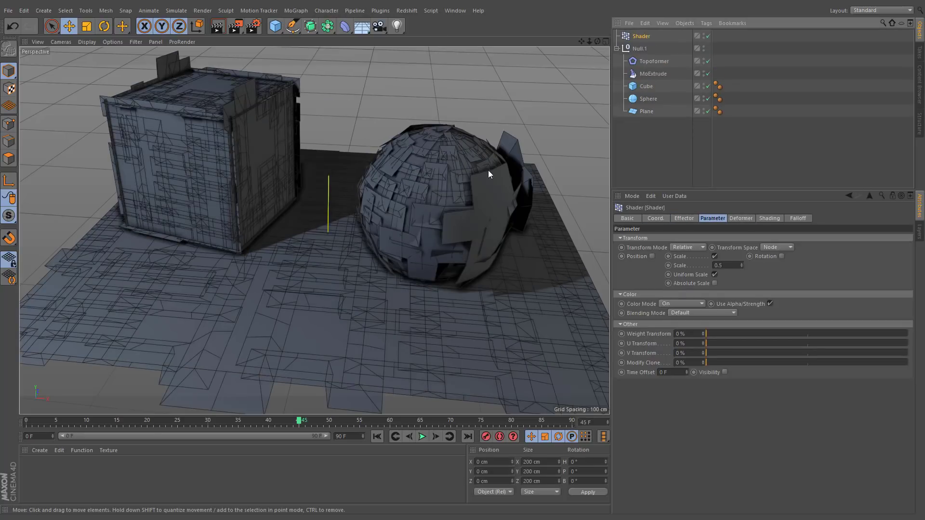
# Turn off the Shader effector's scale, enable its position and set P.Z to 20 cm.
pyautogui.click(715, 256)
pyautogui.click(652, 256)
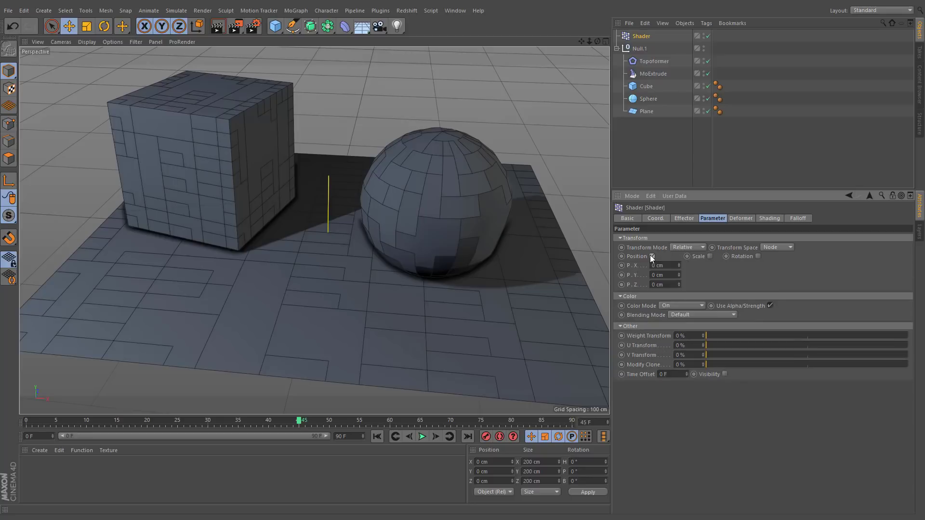
pyautogui.click(665, 284)
pyautogui.write('50')
pyautogui.press('Return')
pyautogui.press('Return')
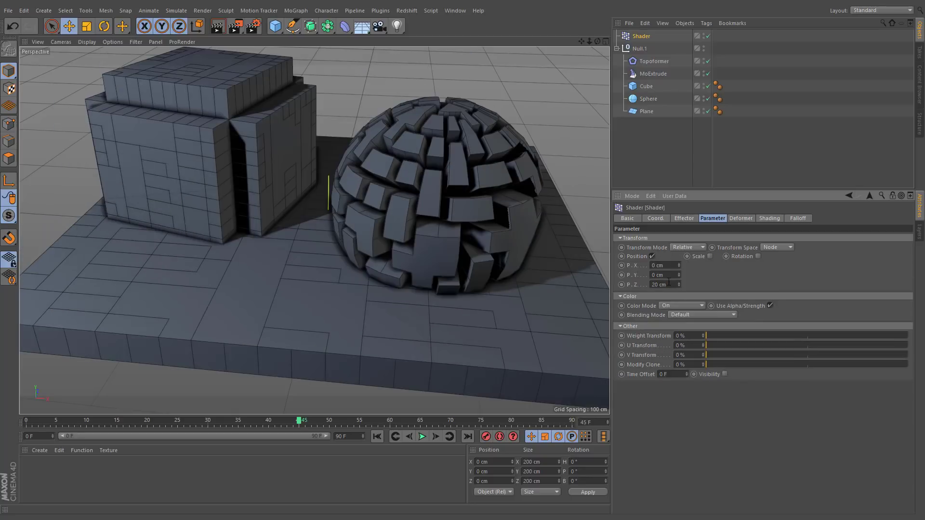
# Load a Noise shader into the Shader effector with low clip 25%, high clip 82% and animation speed 1, and play the animation.
pyautogui.click(769, 219)
pyautogui.click(648, 247)
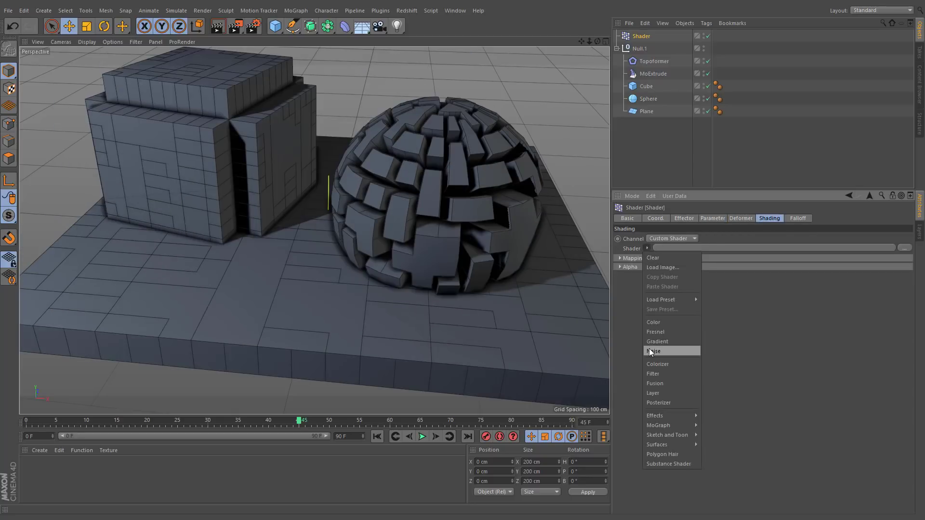
pyautogui.click(649, 348)
pyautogui.click(651, 268)
pyautogui.click(758, 455)
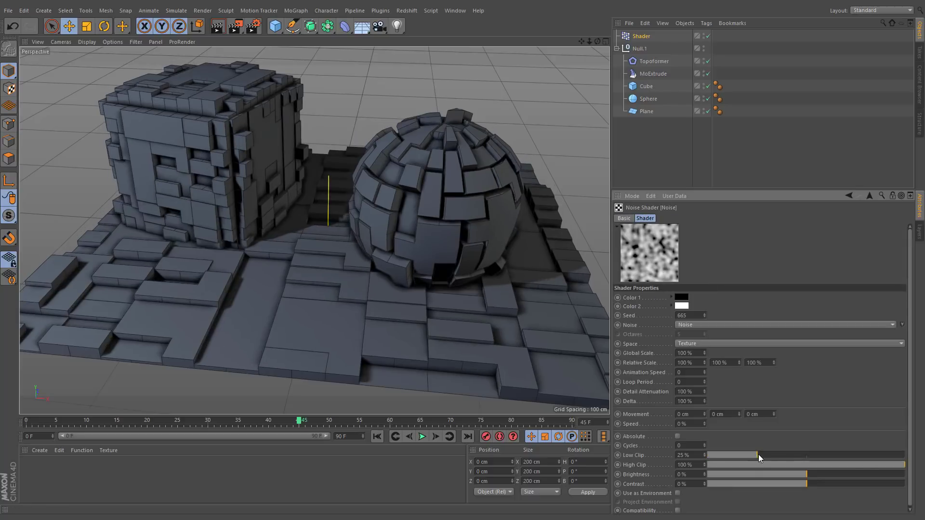
pyautogui.click(871, 464)
pyautogui.press('Return')
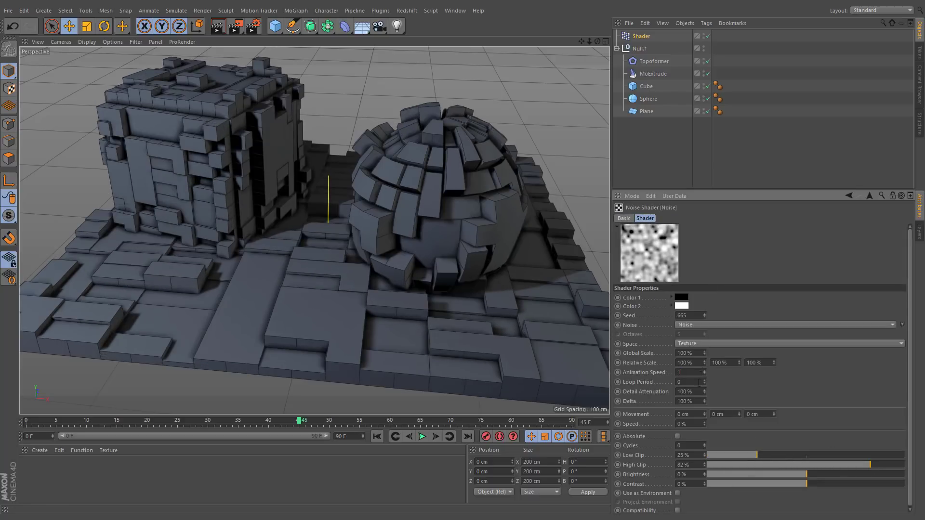
pyautogui.click(423, 437)
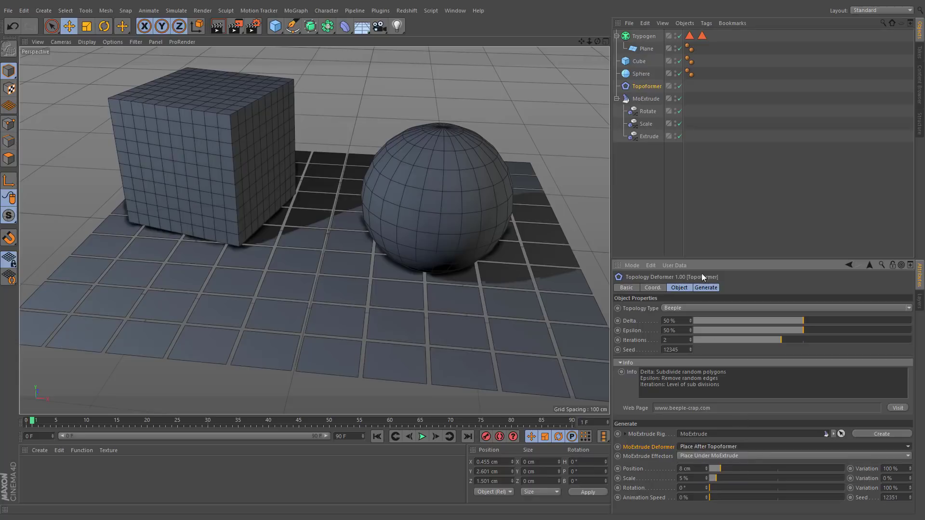
# Place the Topoformer under the Trypogen's Plane and set its MoExtrude Deformer option to Place Under Parent.
pyautogui.moveTo(639, 76); pyautogui.dragTo(651, 52)
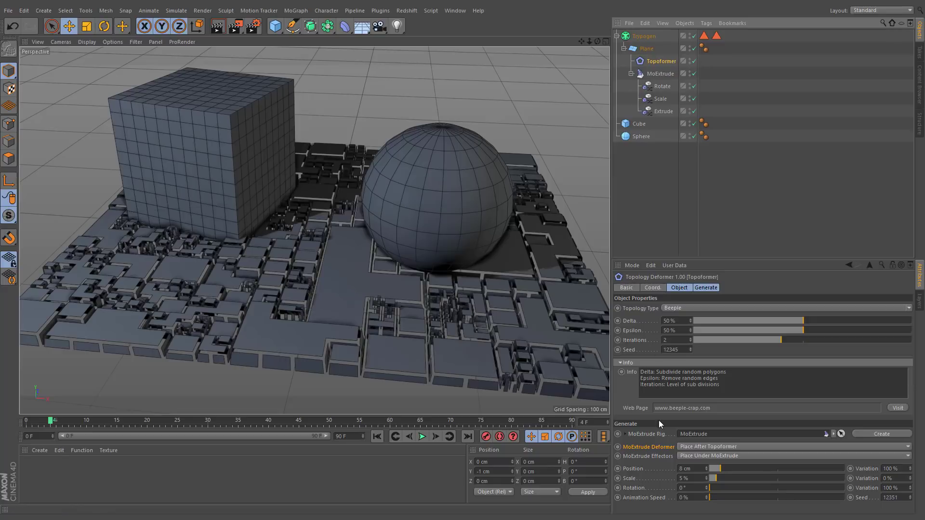
pyautogui.click(735, 447)
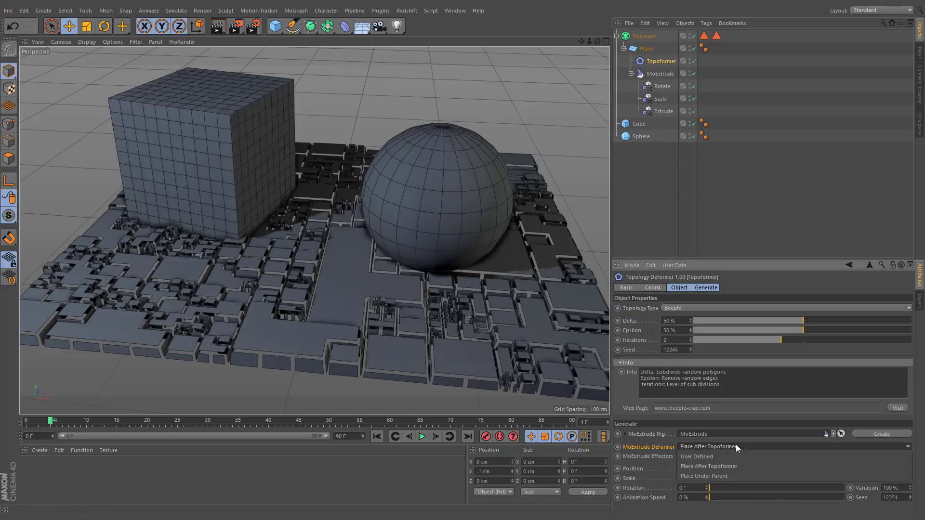
pyautogui.click(733, 475)
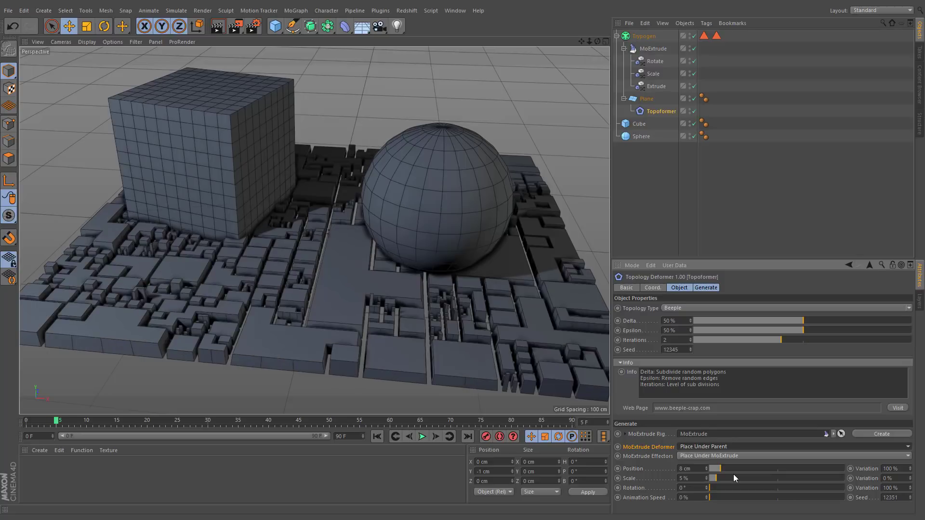
# Review the MoExtrude and its parent Trypogen in the object hierarchy, and reselect the Topoformer.
pyautogui.click(641, 48)
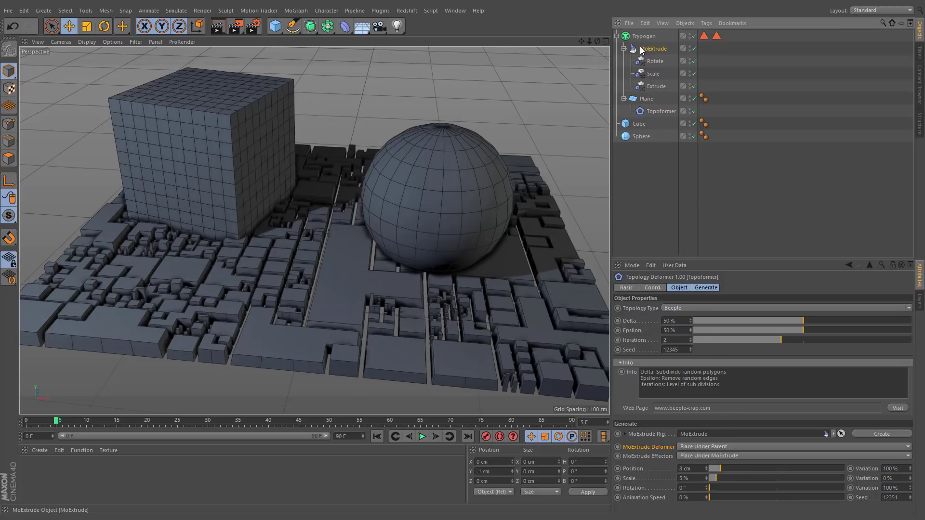
pyautogui.press('Up')
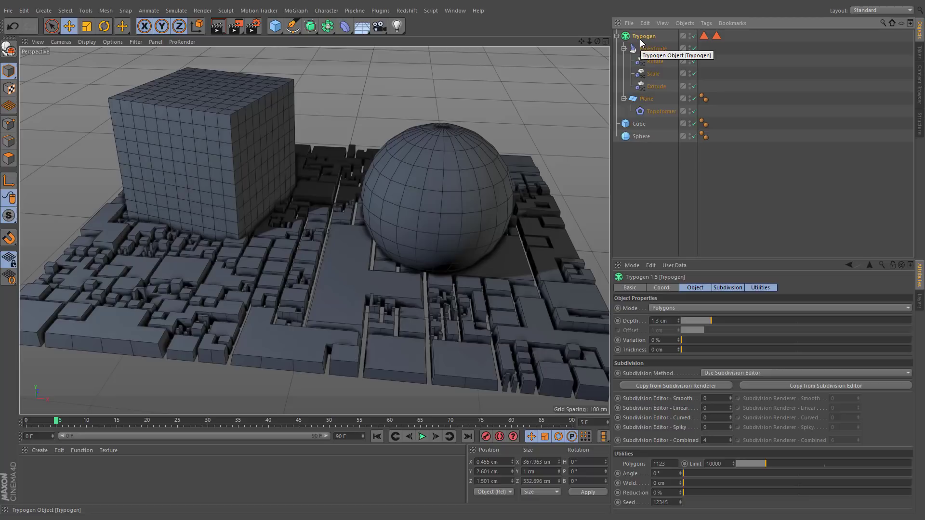
pyautogui.click(643, 112)
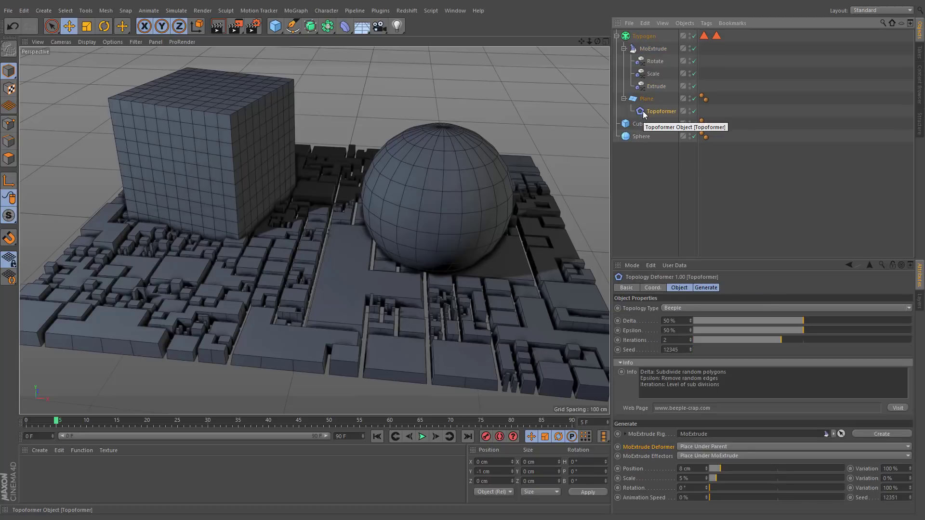